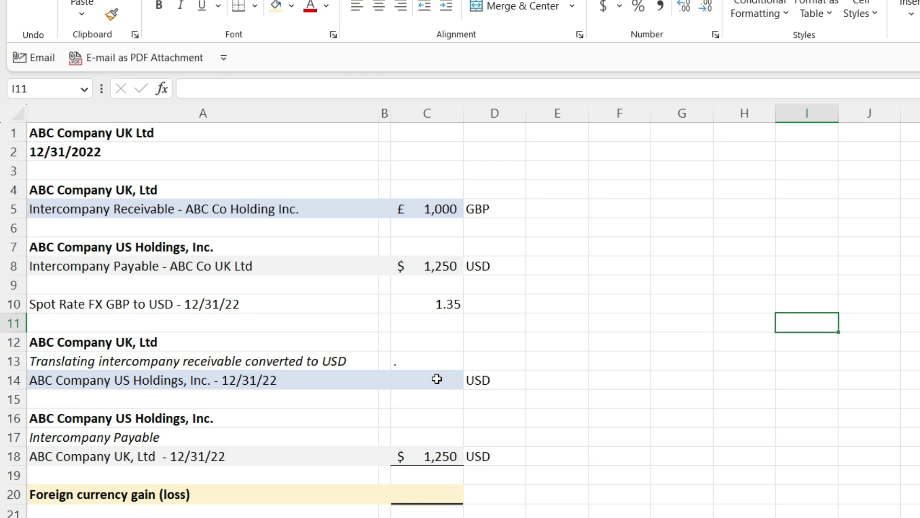
# - Enter =C5*C10 in C14 to convert the £1,000 receivable at the 1.35 spot rate
pyautogui.click(437, 379)
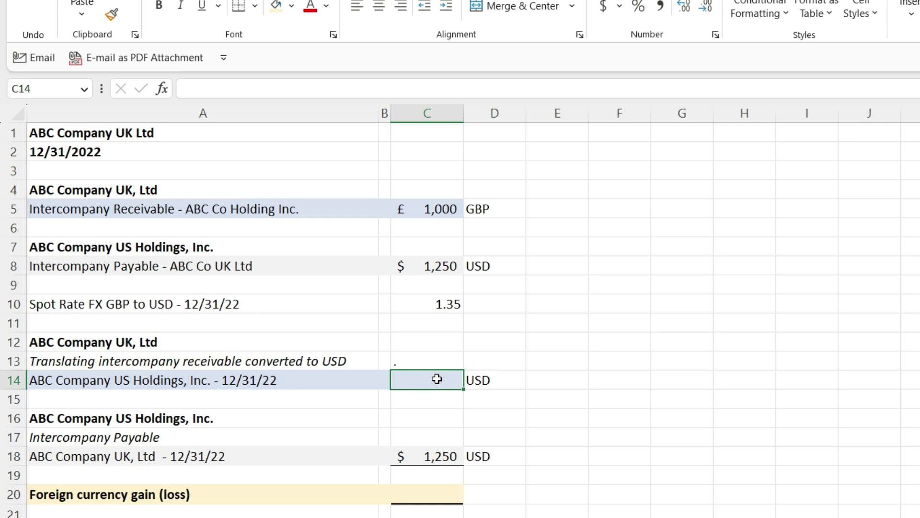
pyautogui.write('=')
pyautogui.click(446, 210)
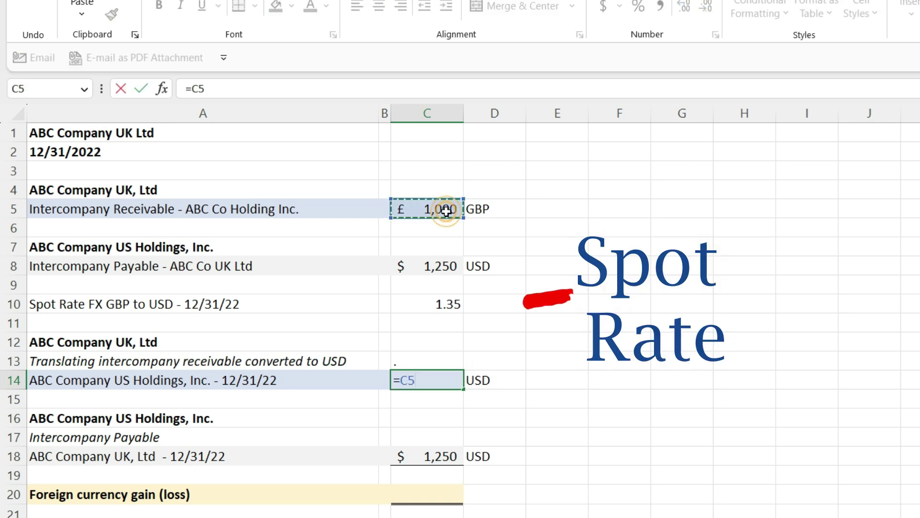
pyautogui.write('*')
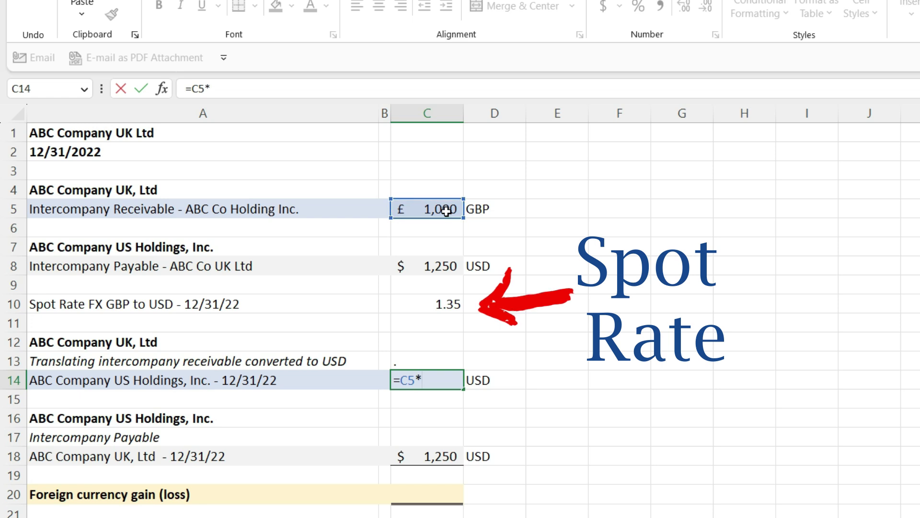
pyautogui.click(453, 304)
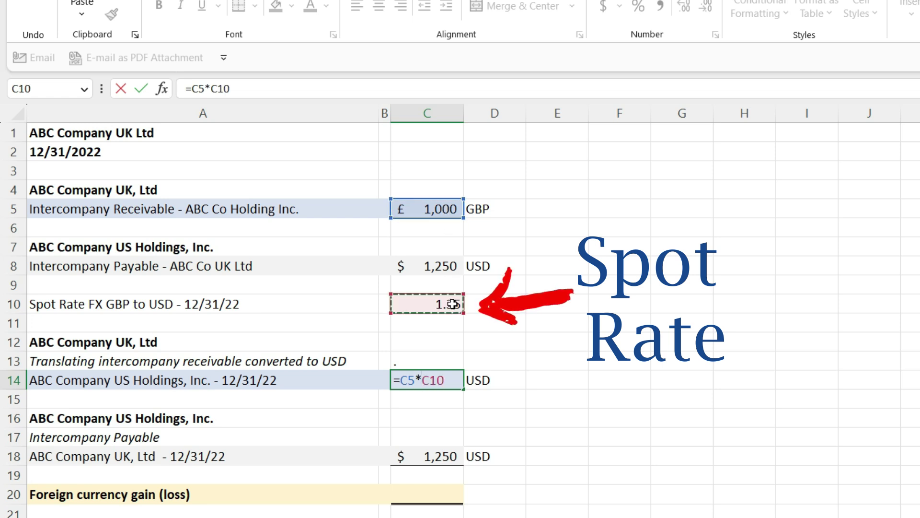
pyautogui.press('Return')
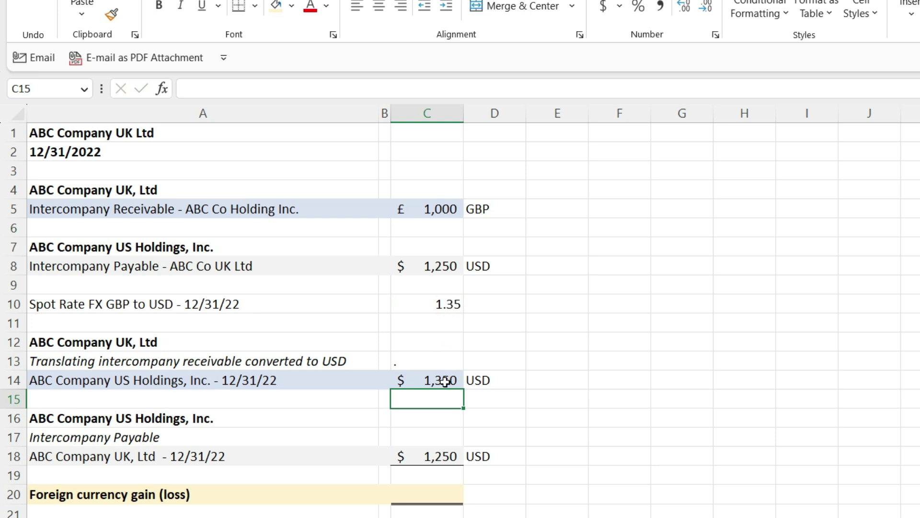
# - Enter =C18-C14 in C20, the $1,250 payable minus the converted receivable
pyautogui.click(425, 489)
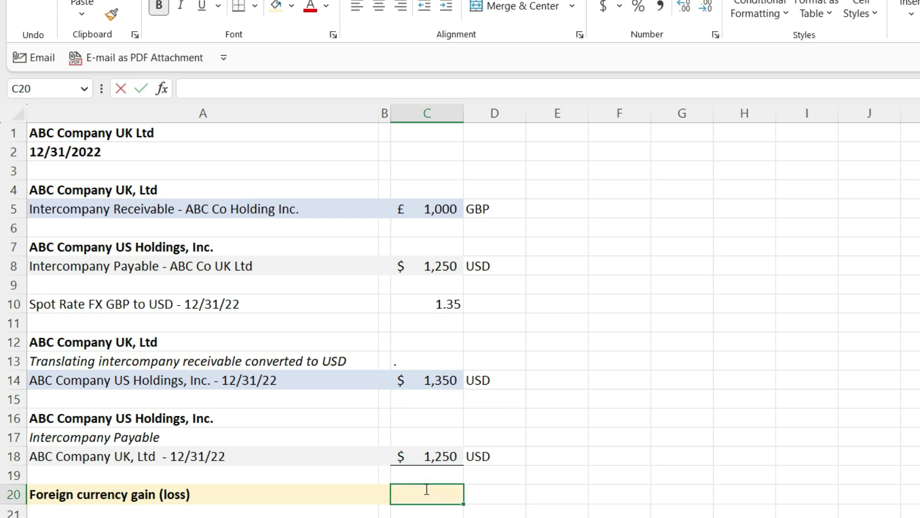
pyautogui.write('=')
pyautogui.click(432, 459)
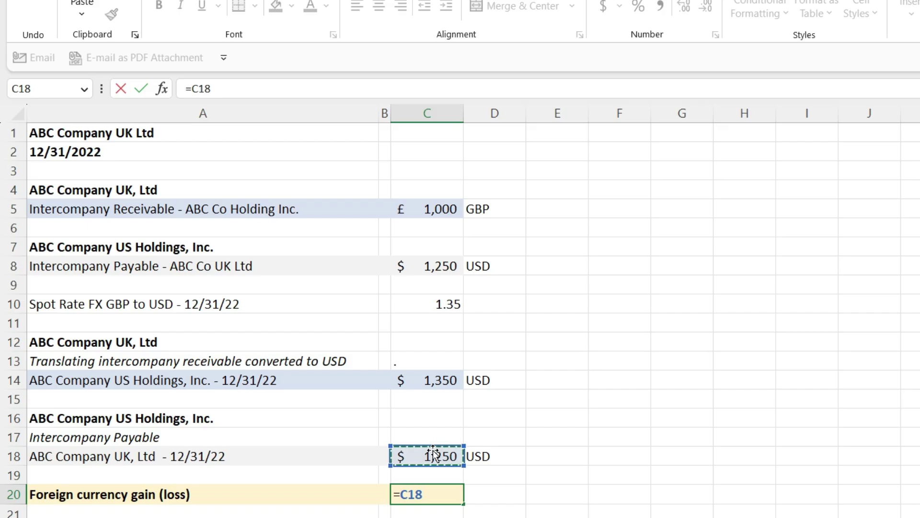
pyautogui.write('-')
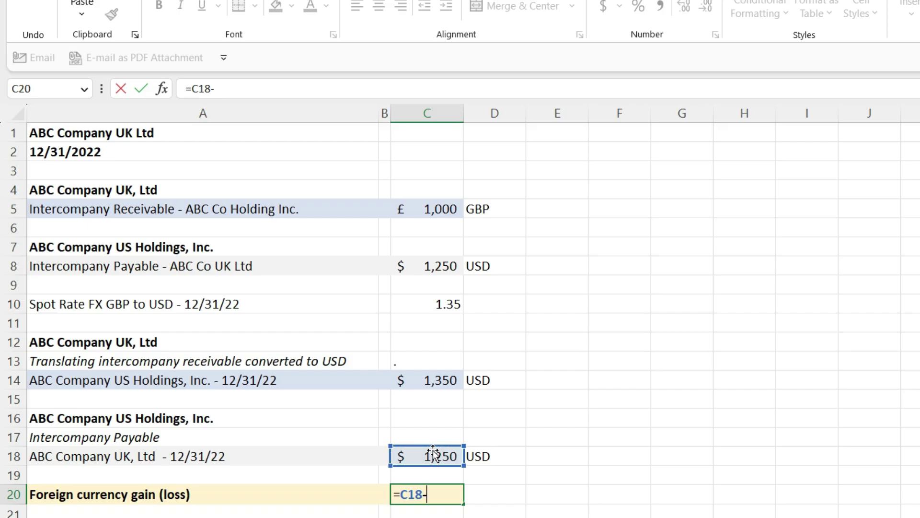
pyautogui.click(450, 382)
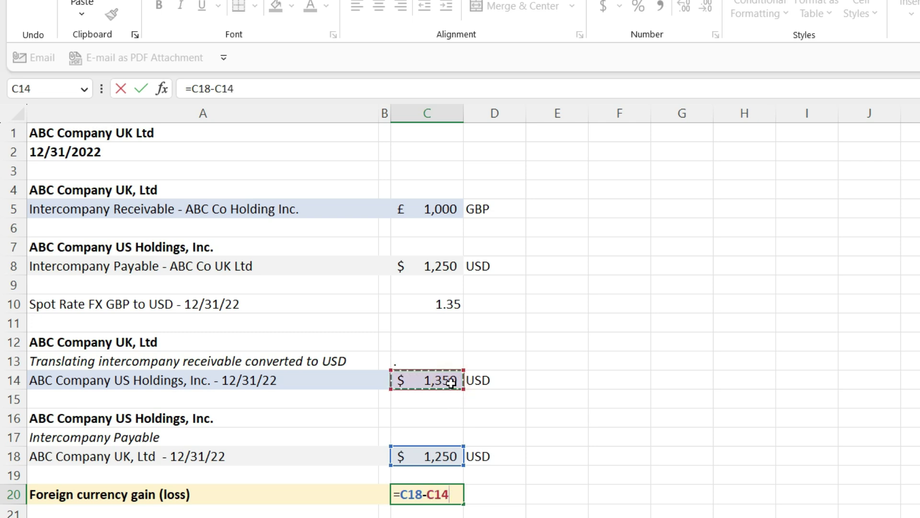
pyautogui.press('Return')
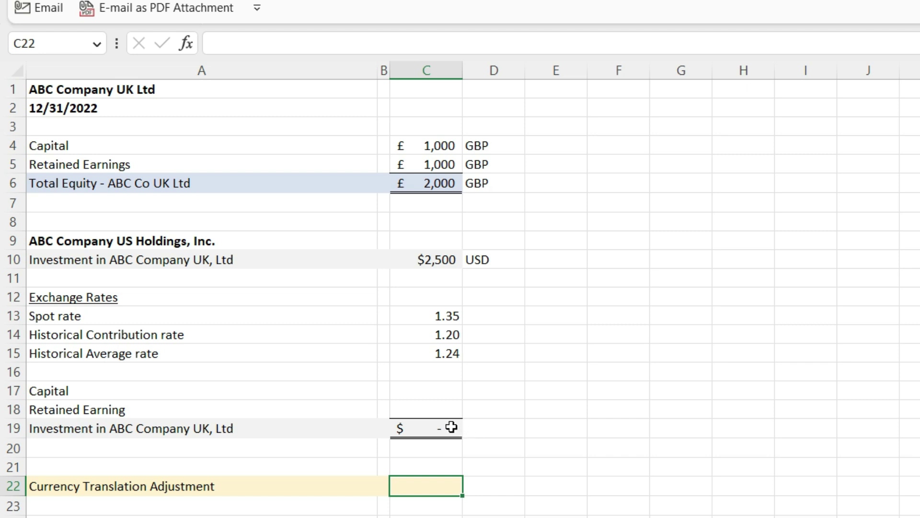
# - Translate the £1,000 Capital in C17 at the 1.20 historical rate with =C4*C14
pyautogui.click(431, 391)
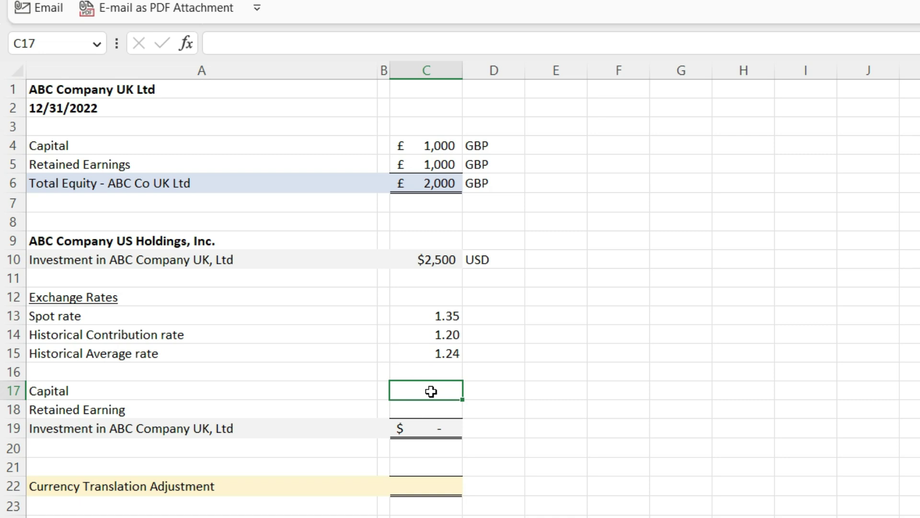
pyautogui.write('=')
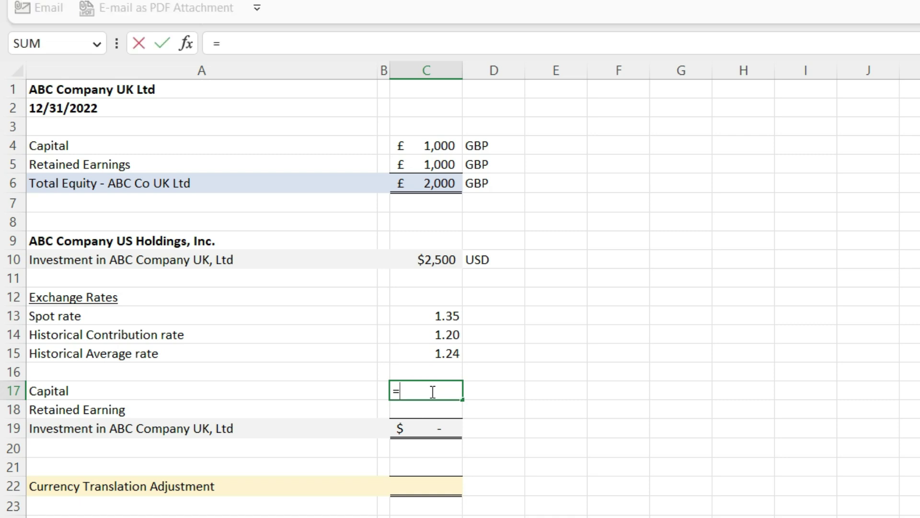
pyautogui.click(440, 145)
pyautogui.write('*')
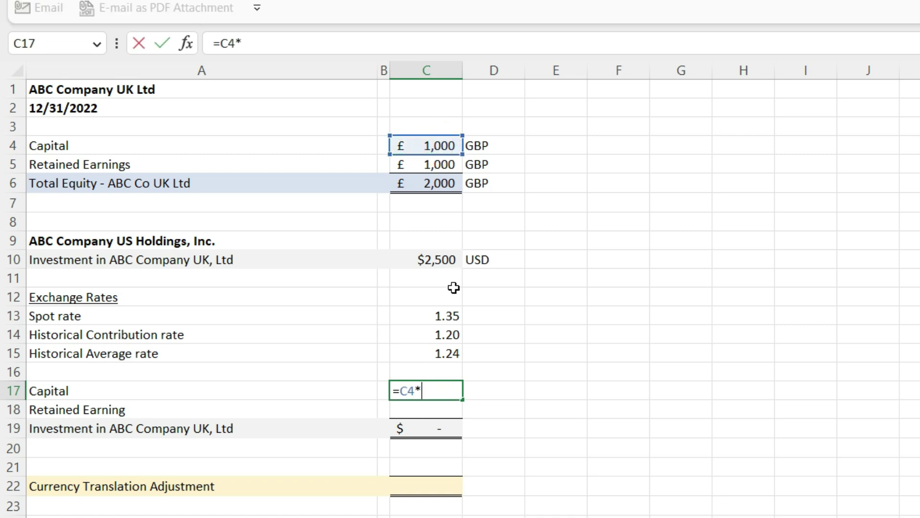
pyautogui.click(439, 335)
pyautogui.press('Return')
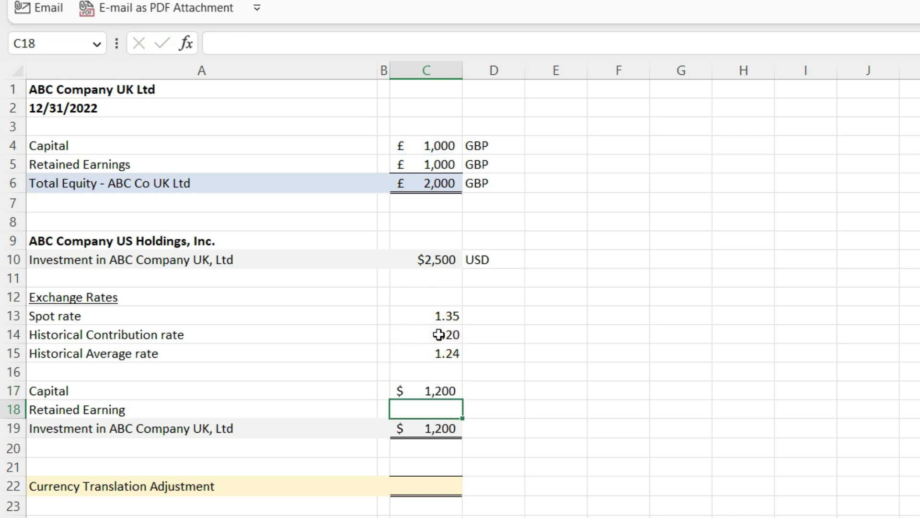
# - Translate Retained Earning in C18 at the 1.24 average rate with =C5*C15
pyautogui.write('=')
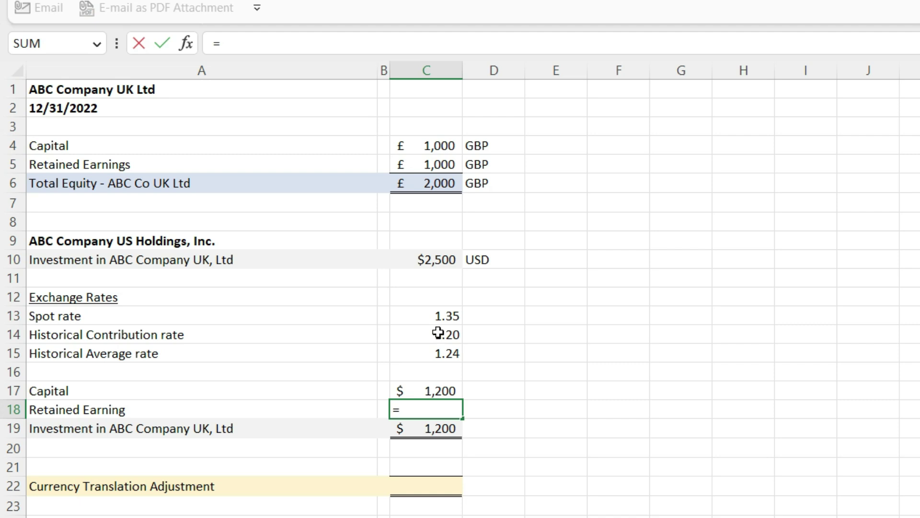
pyautogui.click(410, 165)
pyautogui.write('*')
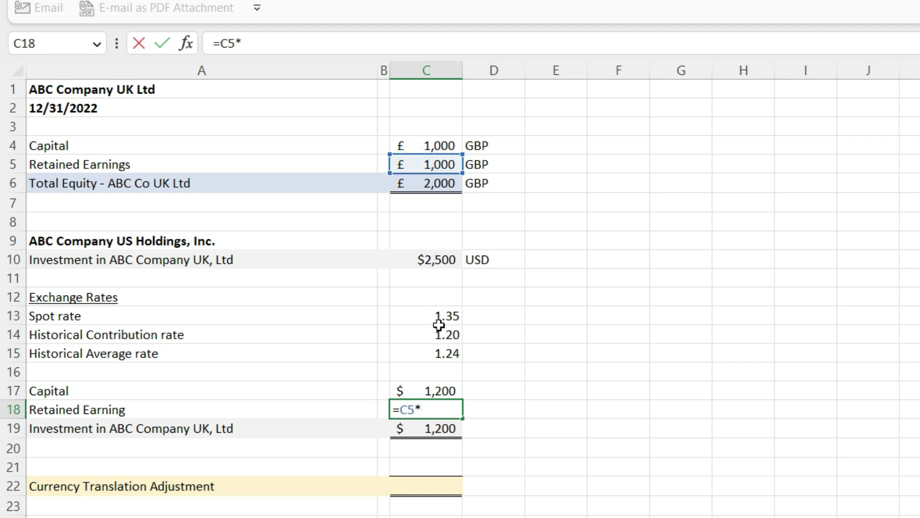
pyautogui.click(444, 353)
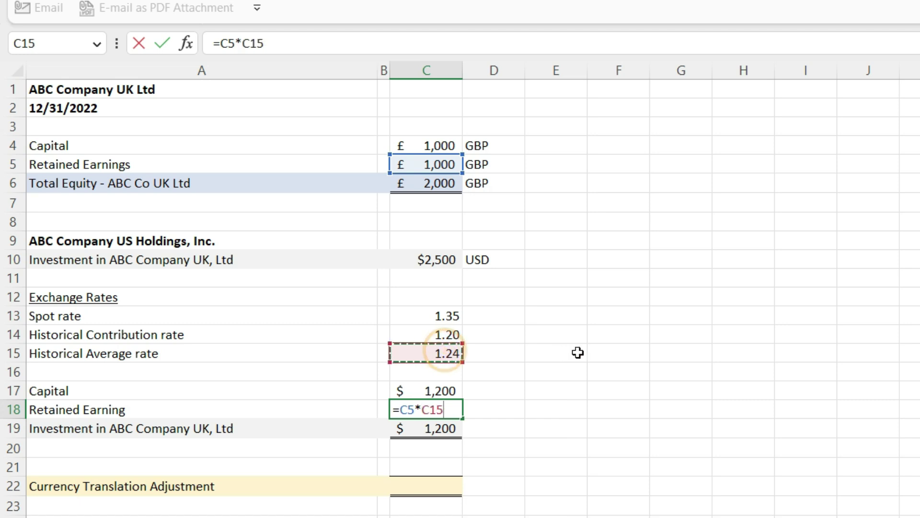
pyautogui.press('Return')
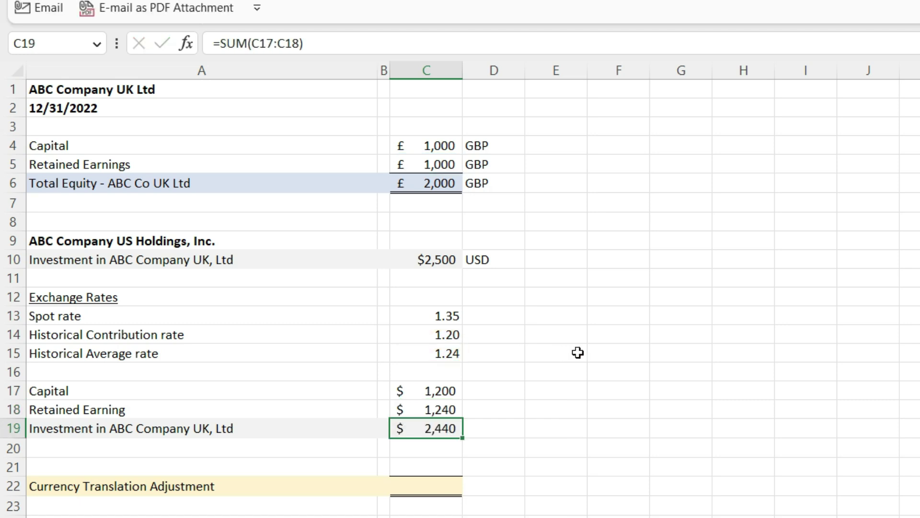
# - Enter =C19-C10 in C22, the translated total minus the $2,500 investment
pyautogui.click(436, 485)
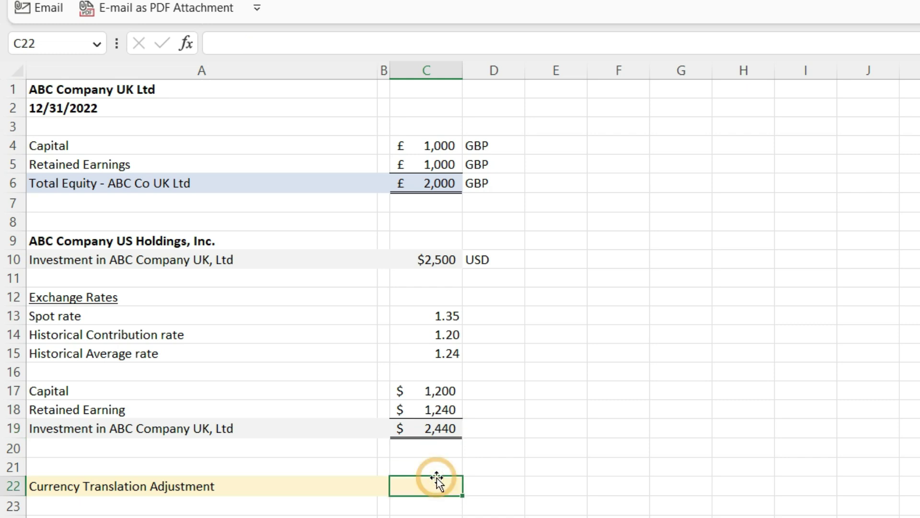
pyautogui.write('=')
pyautogui.click(443, 431)
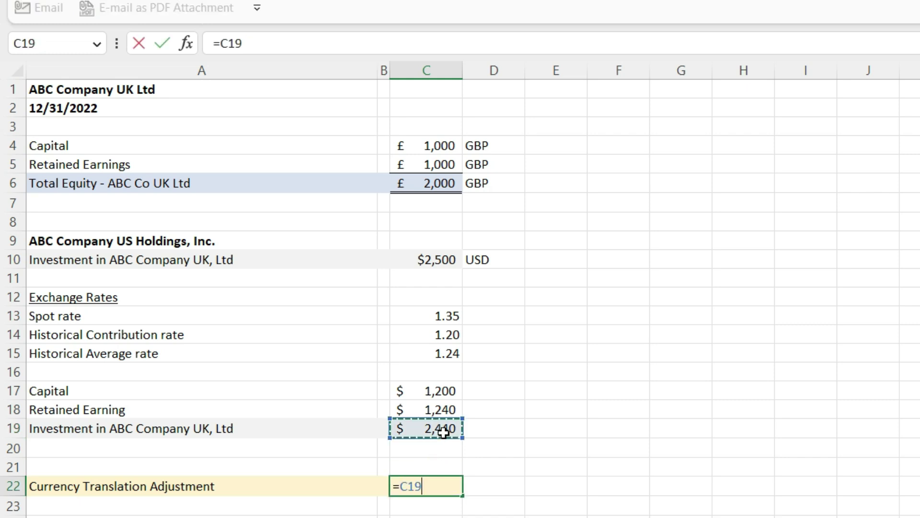
pyautogui.write('-')
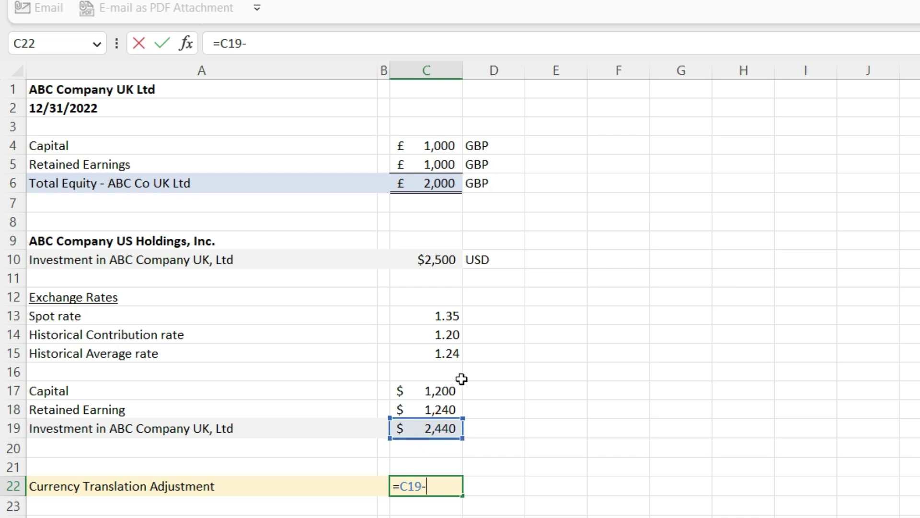
pyautogui.click(433, 242)
pyautogui.click(434, 256)
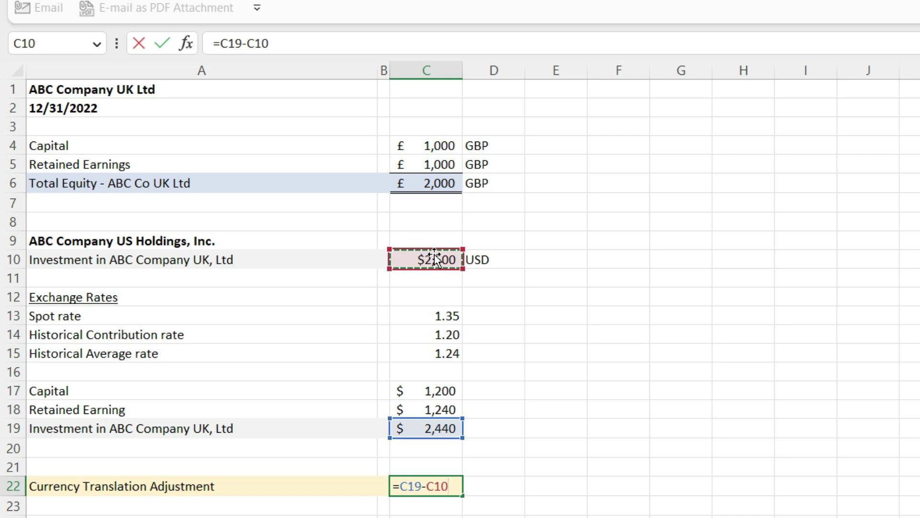
pyautogui.press('Return')
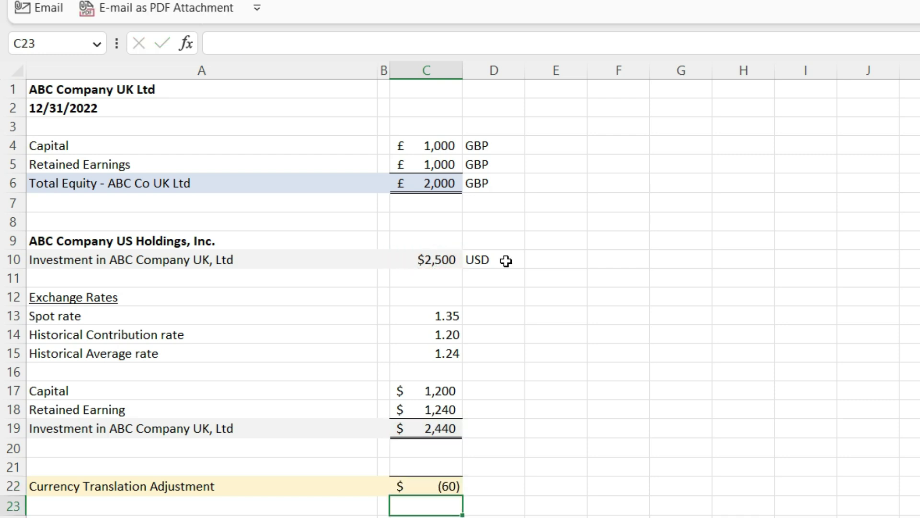
pyautogui.click(746, 276)
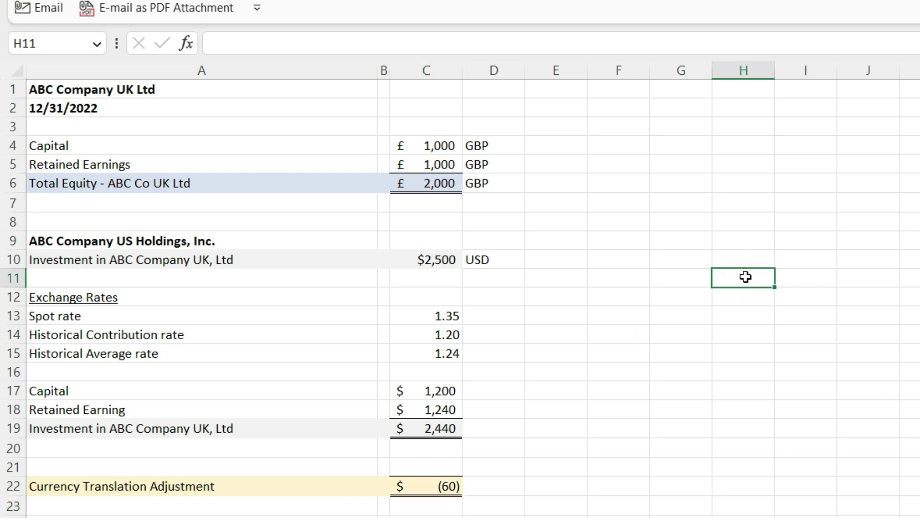